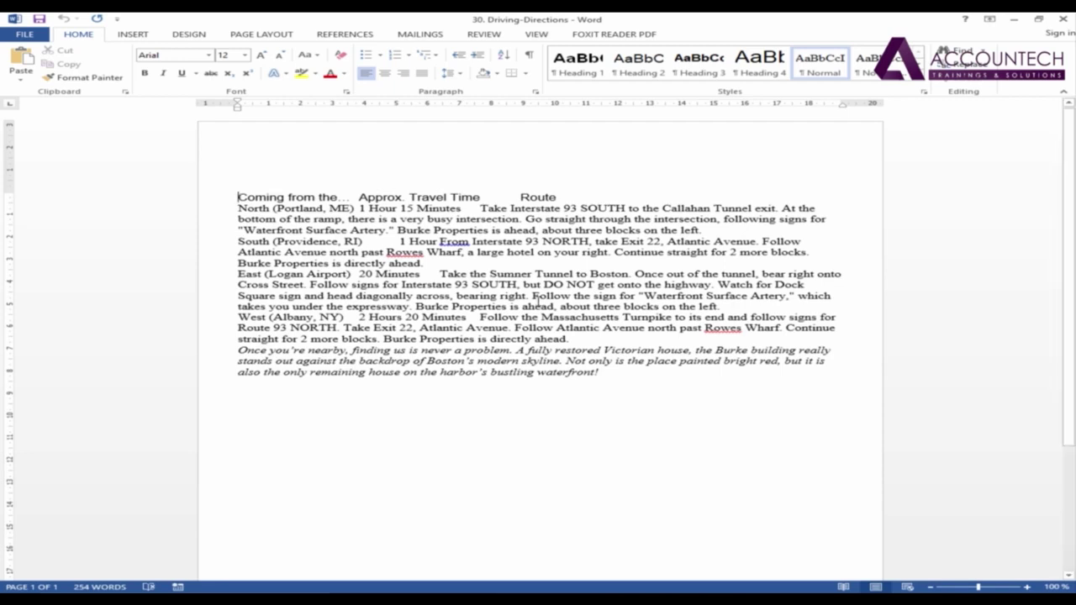
Select the entire text of the driving directions document.
click(561, 306)
key(ctrl+a)
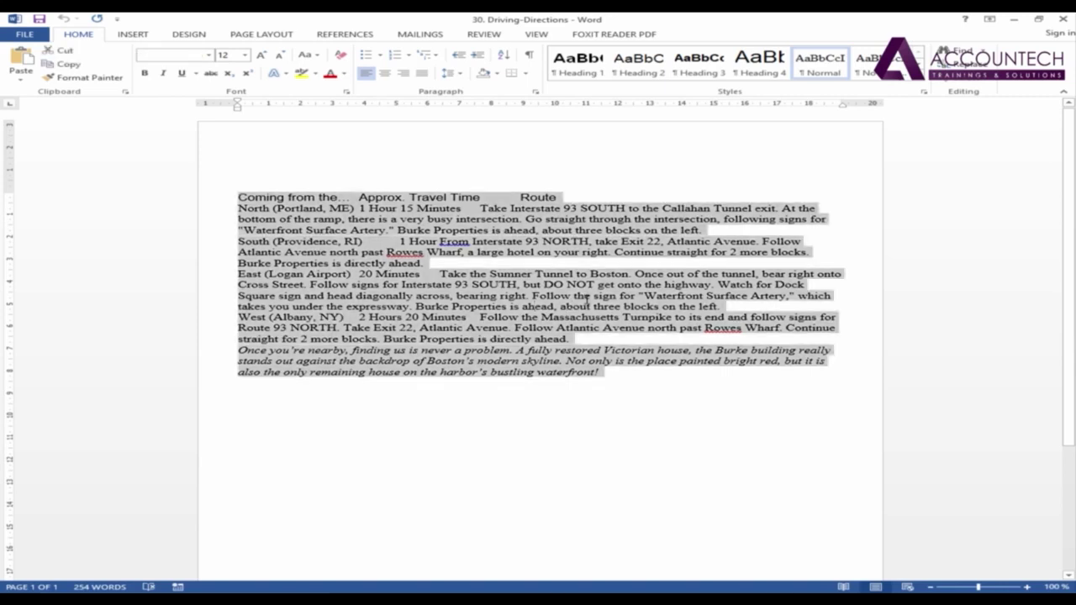
click(133, 35)
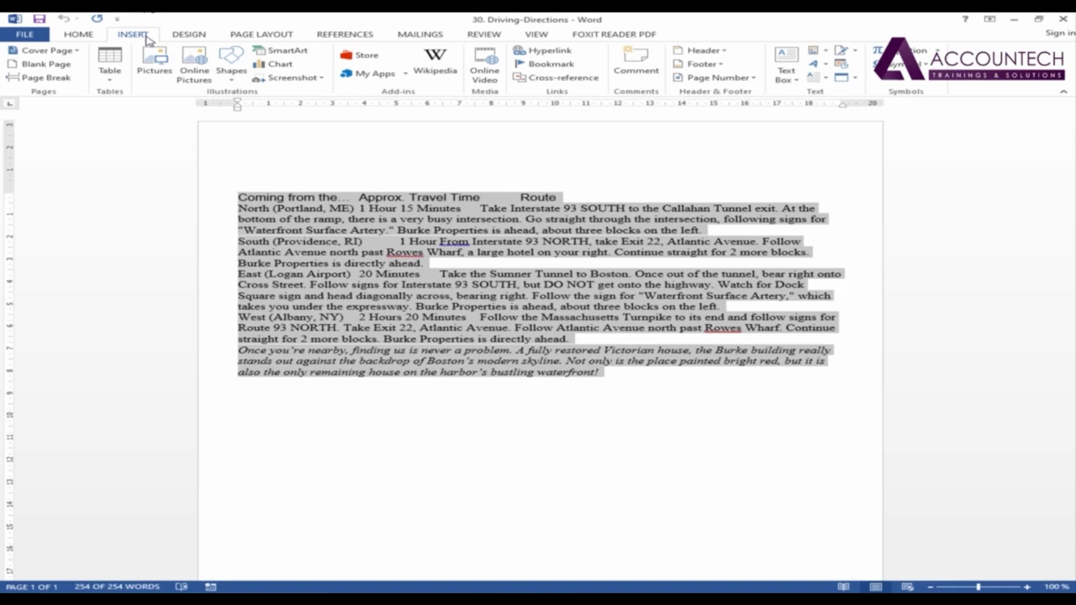
click(117, 85)
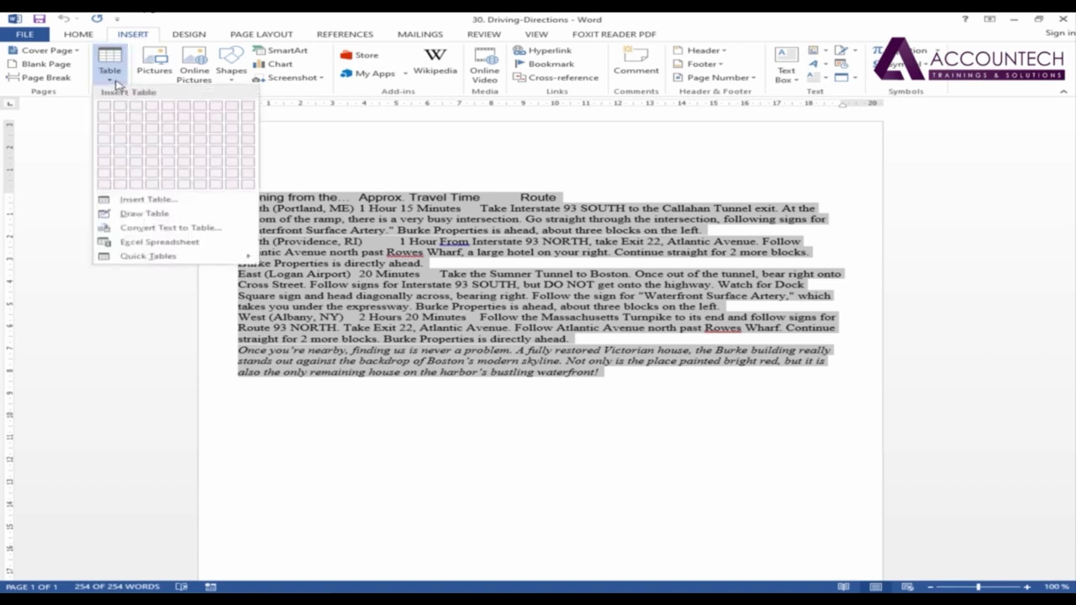
click(139, 235)
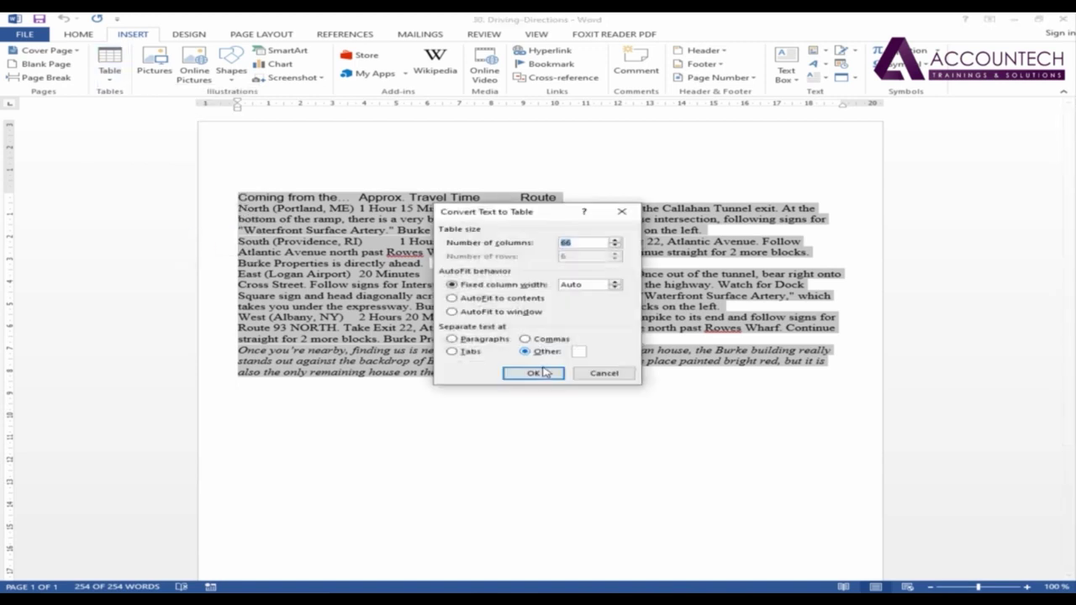
drag(506, 215, 507, 175)
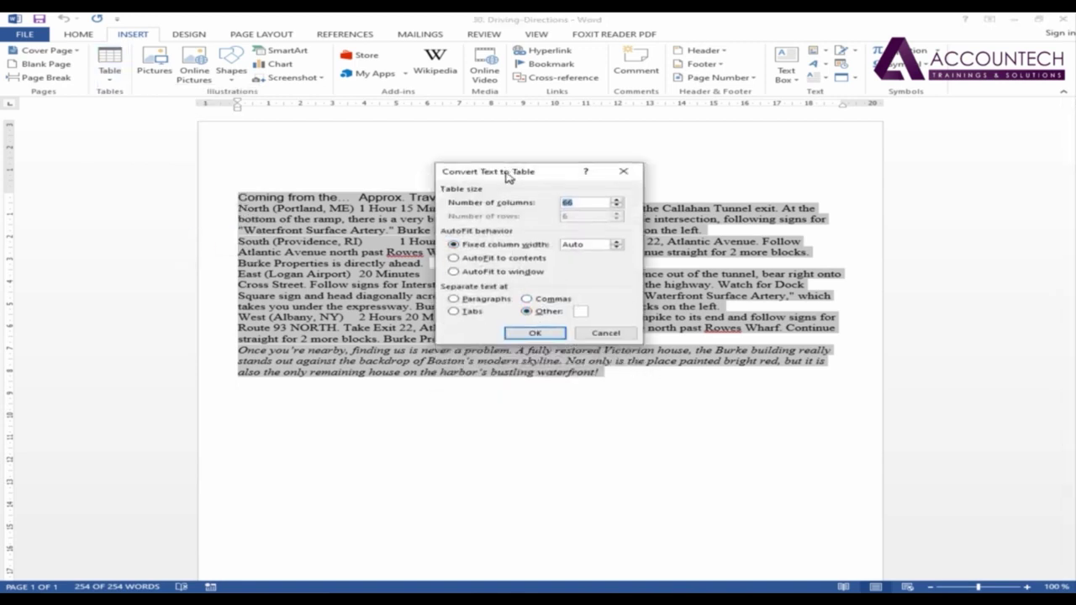
click(605, 332)
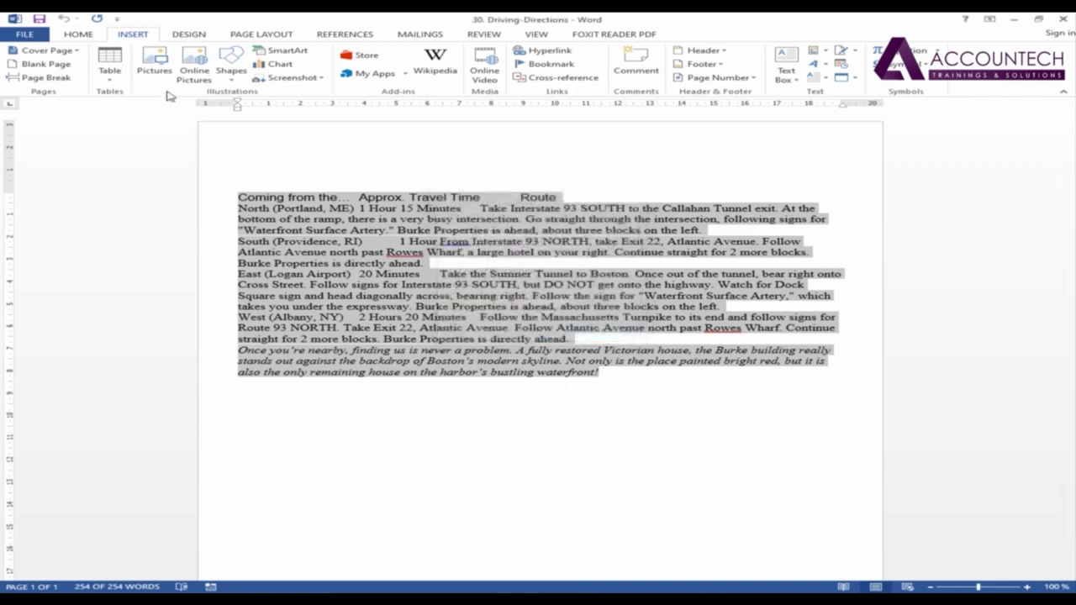
Temporarily show the formatting marks to examine the tabs and paragraph marks separating the directions text.
click(84, 36)
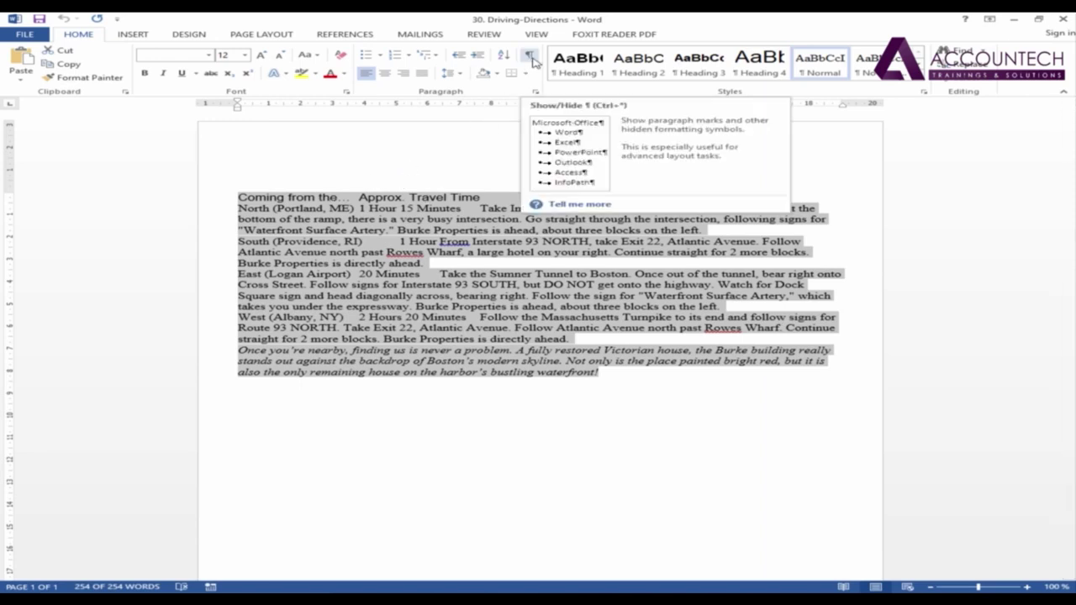
click(531, 57)
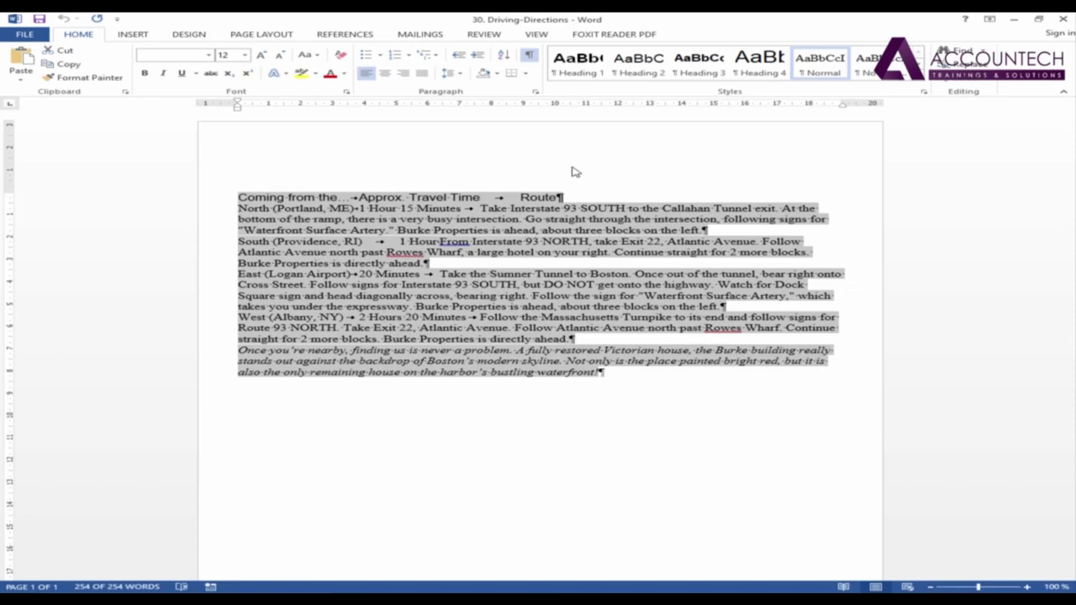
click(1027, 587)
click(1026, 587)
click(1027, 586)
click(1027, 587)
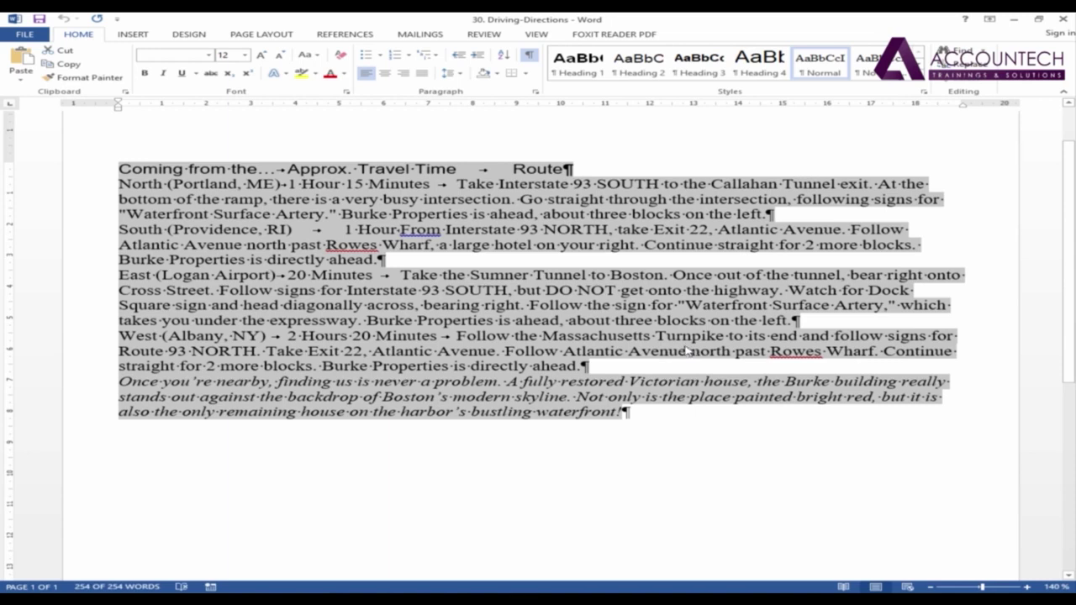
click(529, 55)
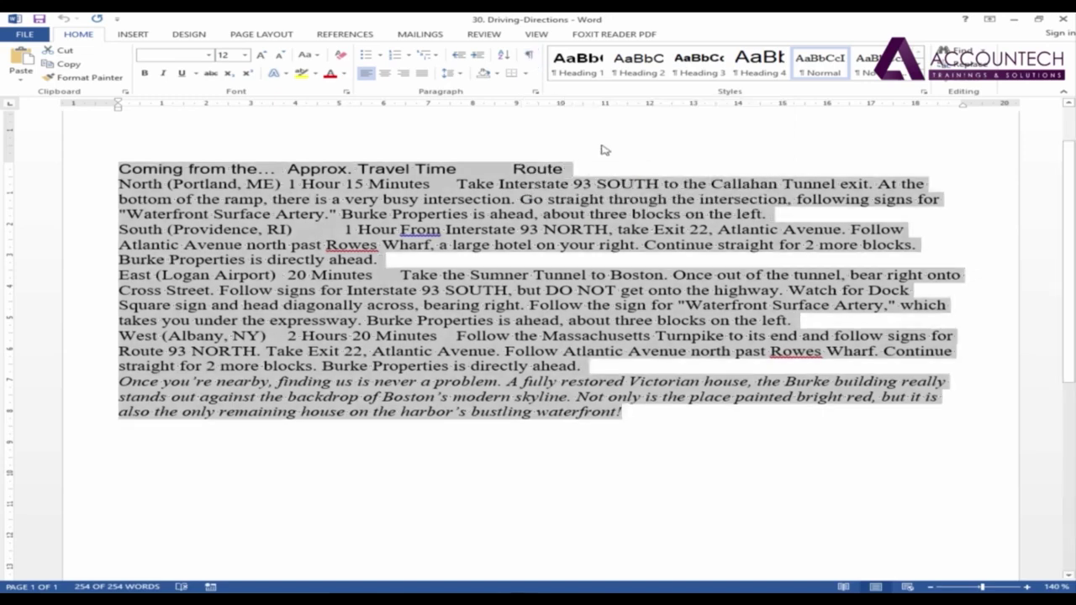
Convert the selected text into a three-column table with fixed column width, separating the text at tabs.
click(131, 34)
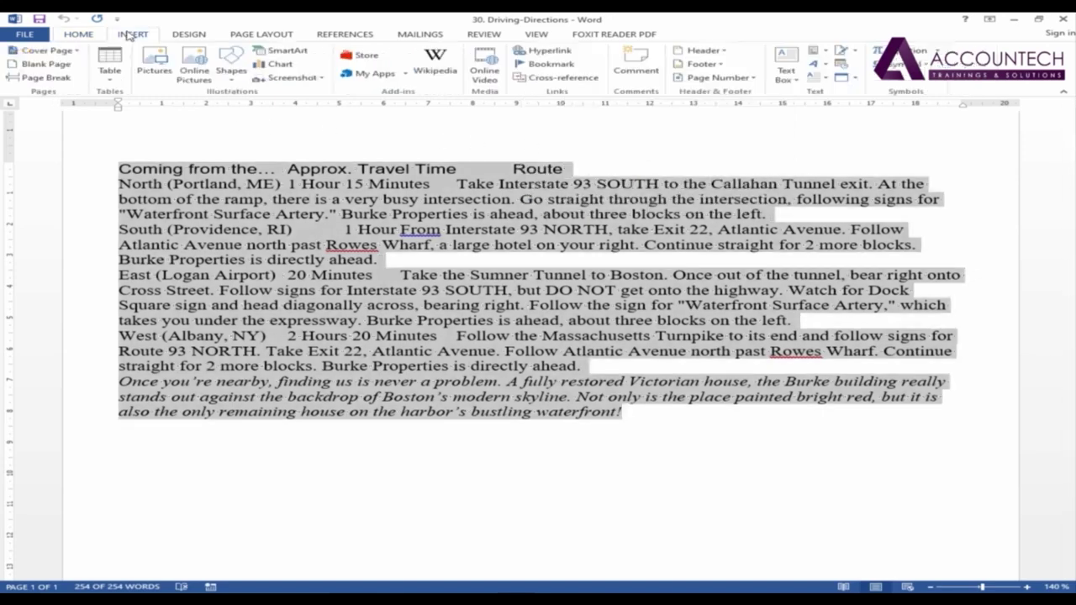
click(118, 77)
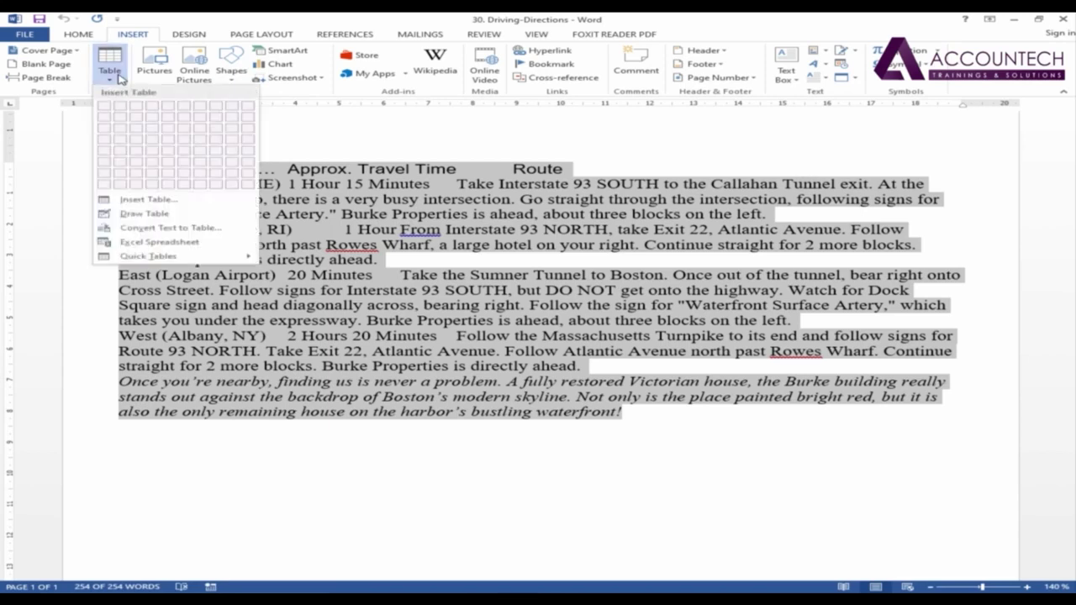
click(173, 228)
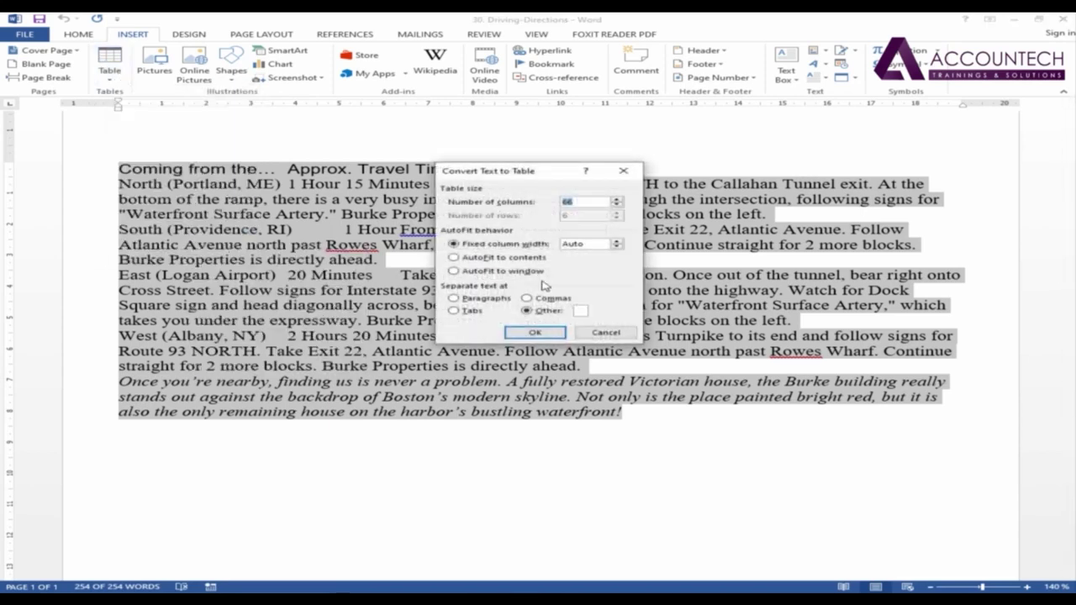
click(467, 313)
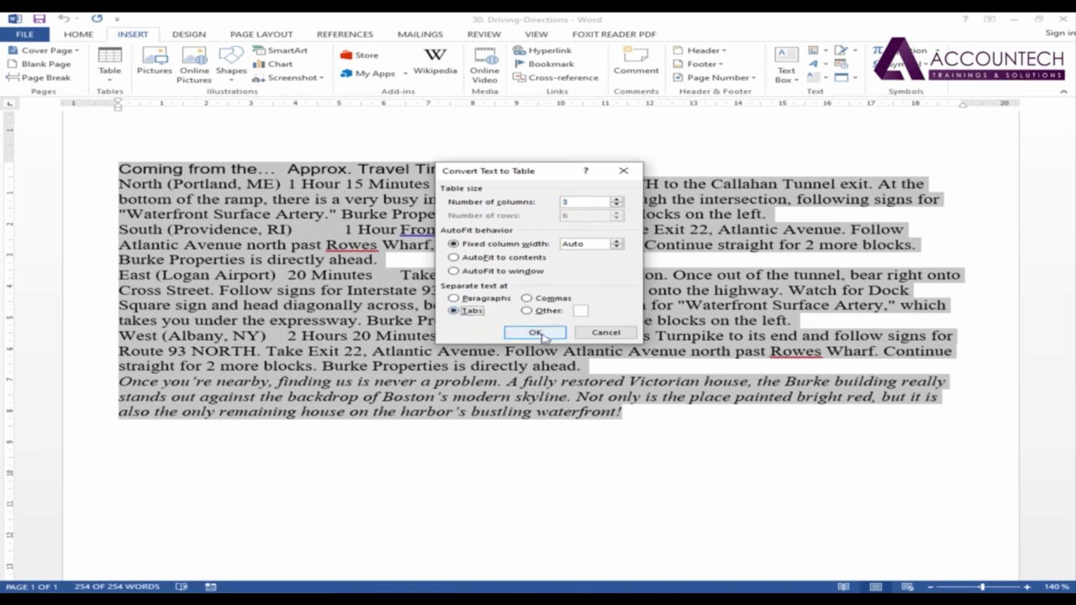
click(535, 333)
click(555, 330)
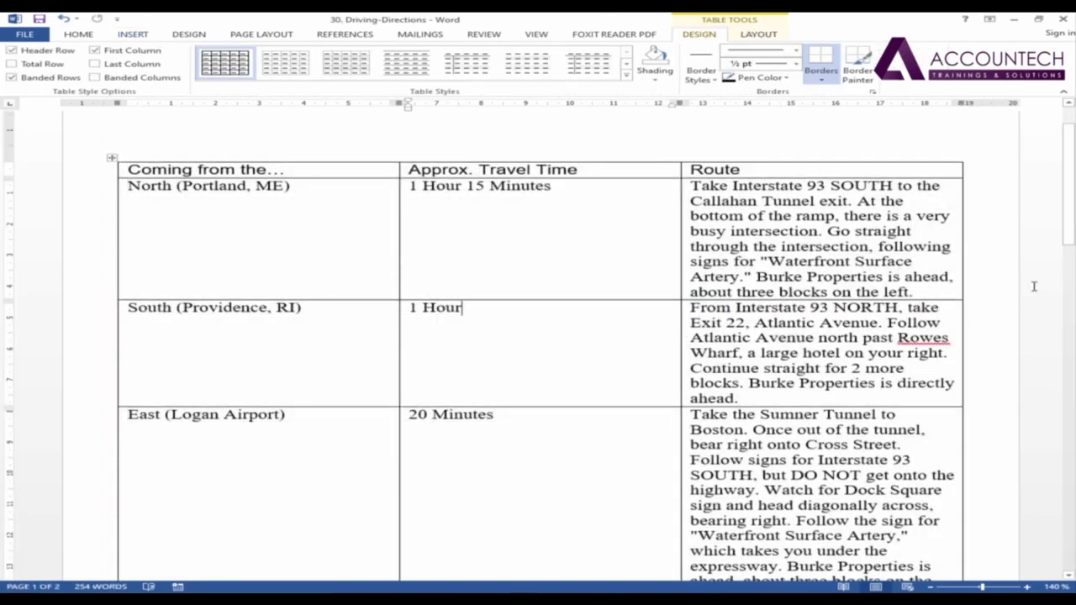
Widen the "Coming from the…" and "Route" columns by moving both borders of the travel time column inward.
drag(1072, 180, 1074, 274)
scroll(566, 330, down, 1)
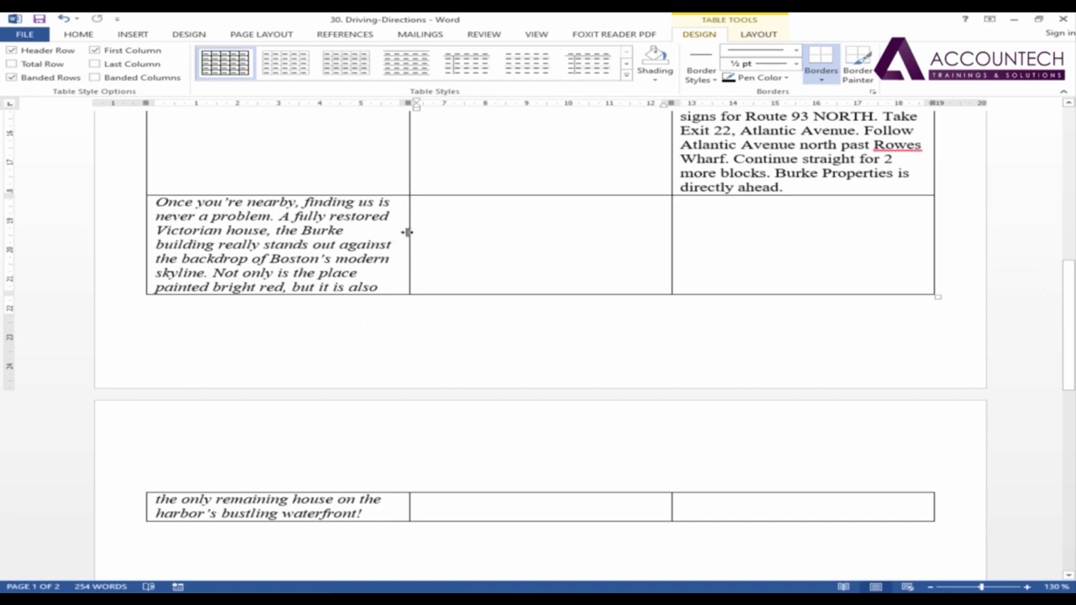
drag(408, 232, 446, 233)
scroll(631, 343, up, 5)
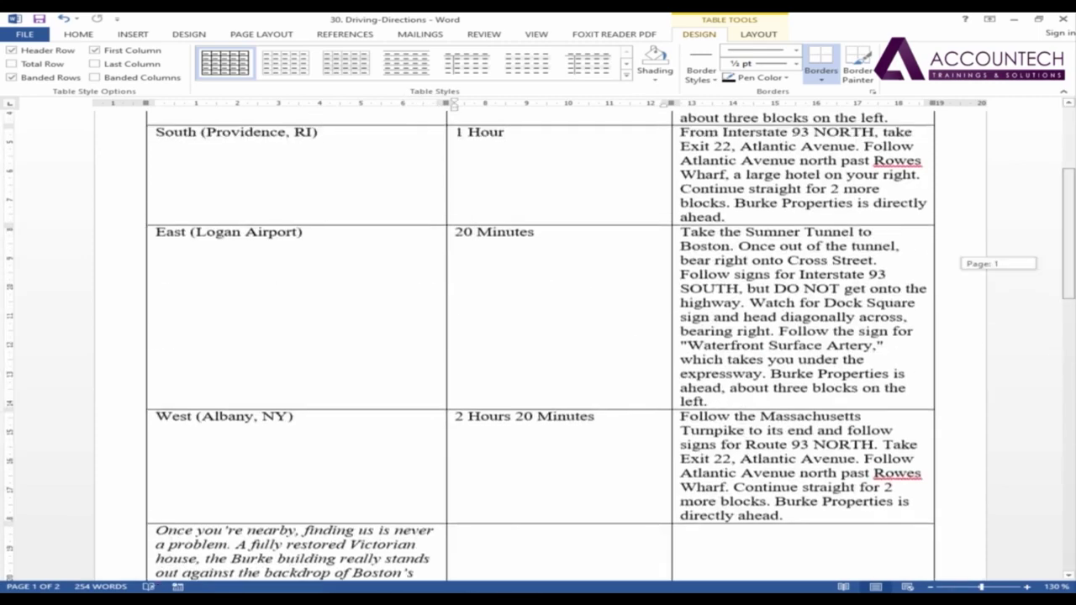
scroll(1074, 352, down, 5)
scroll(1074, 352, up, 1)
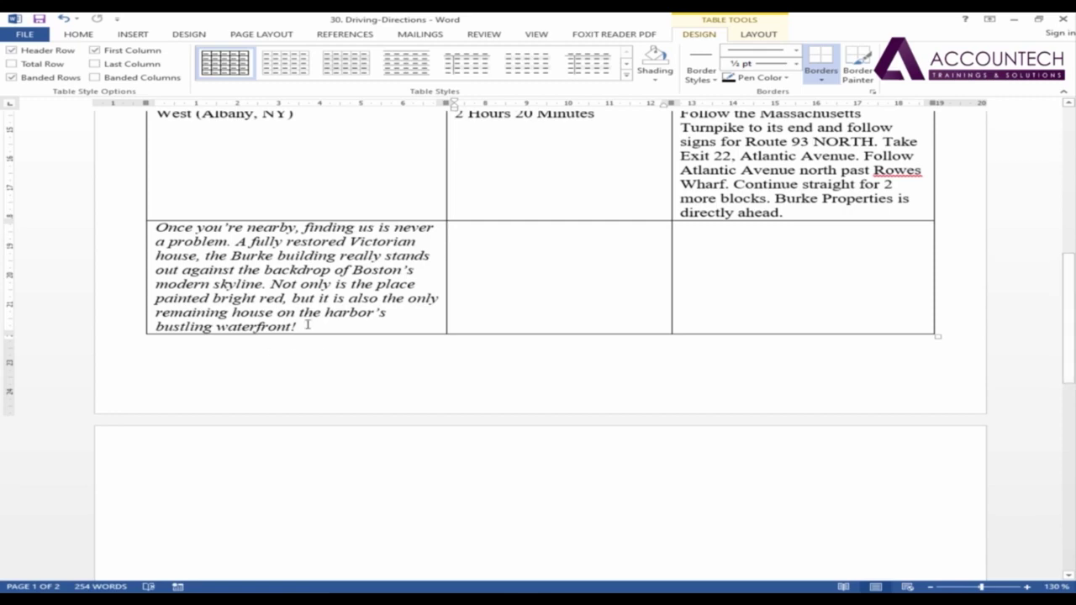
drag(1069, 357, 1074, 210)
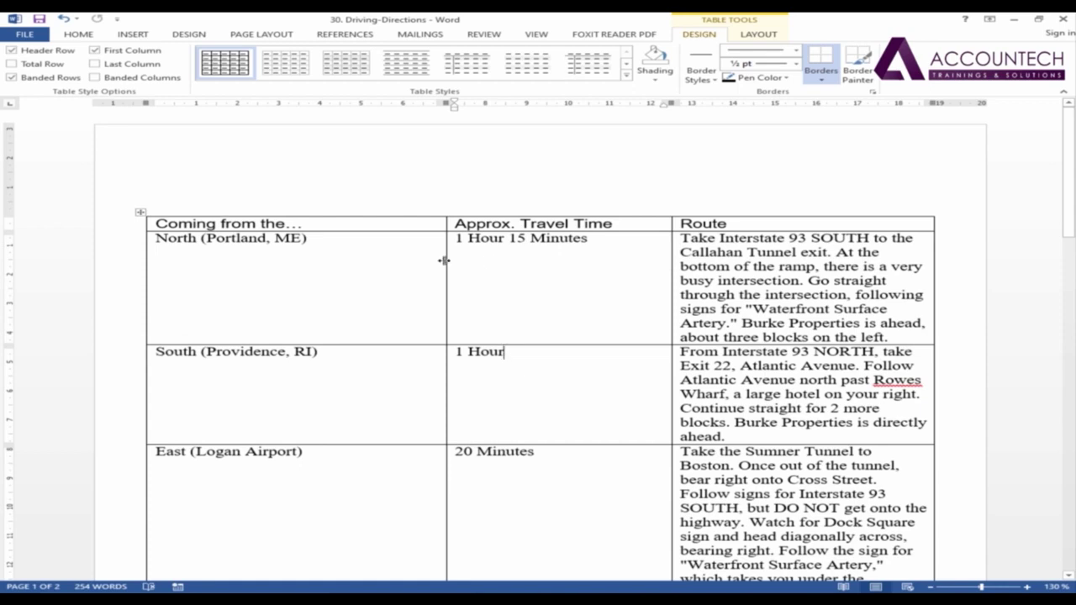
drag(444, 261, 457, 261)
drag(672, 260, 645, 261)
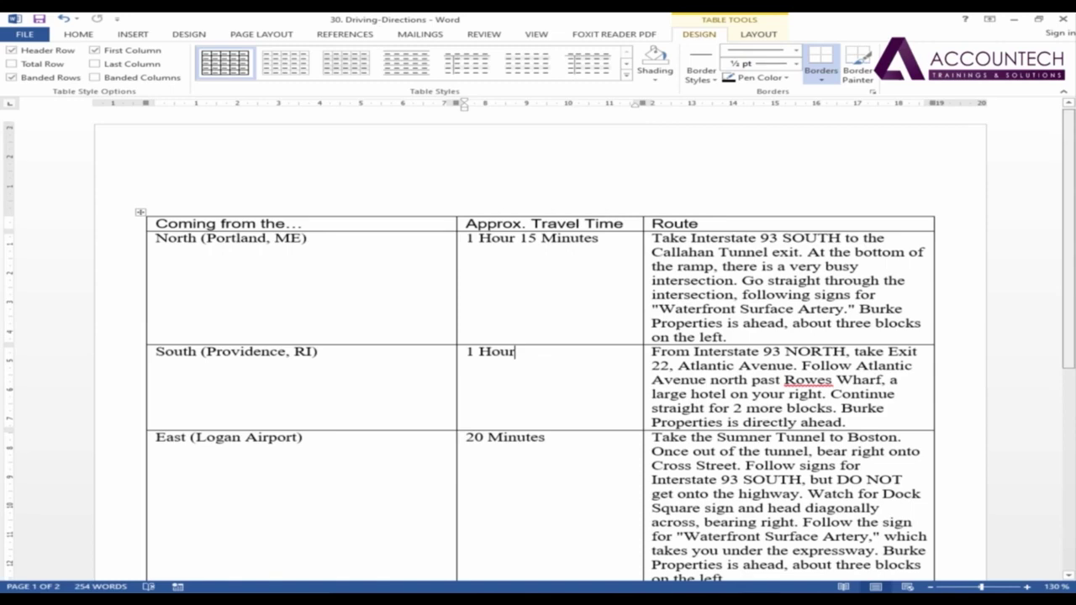
Select all three cells of the table's last row, starting from the italic closing note.
drag(1071, 265, 1074, 427)
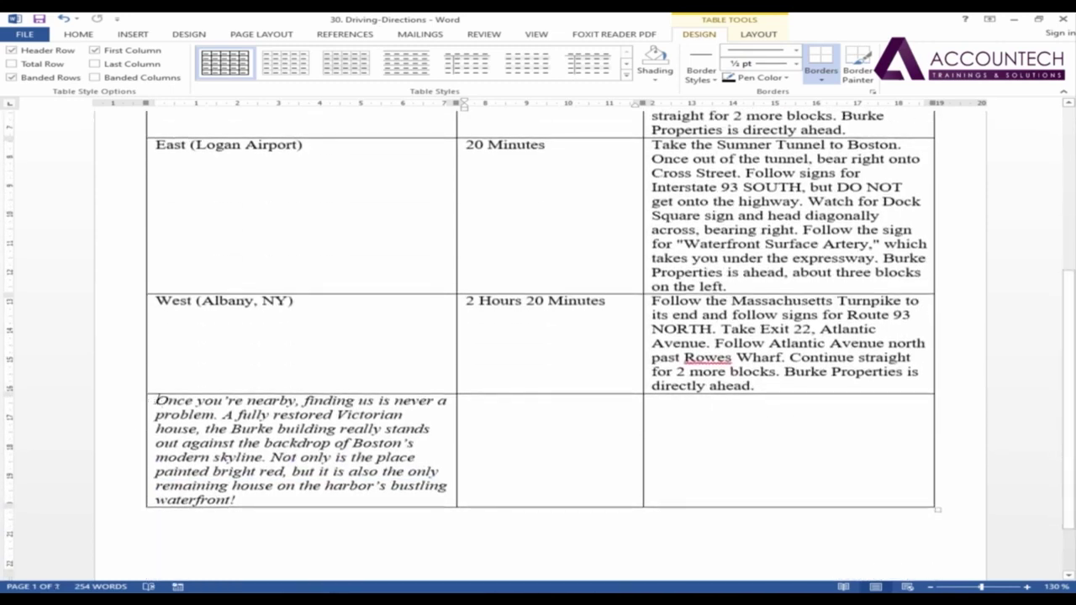
drag(156, 401, 237, 502)
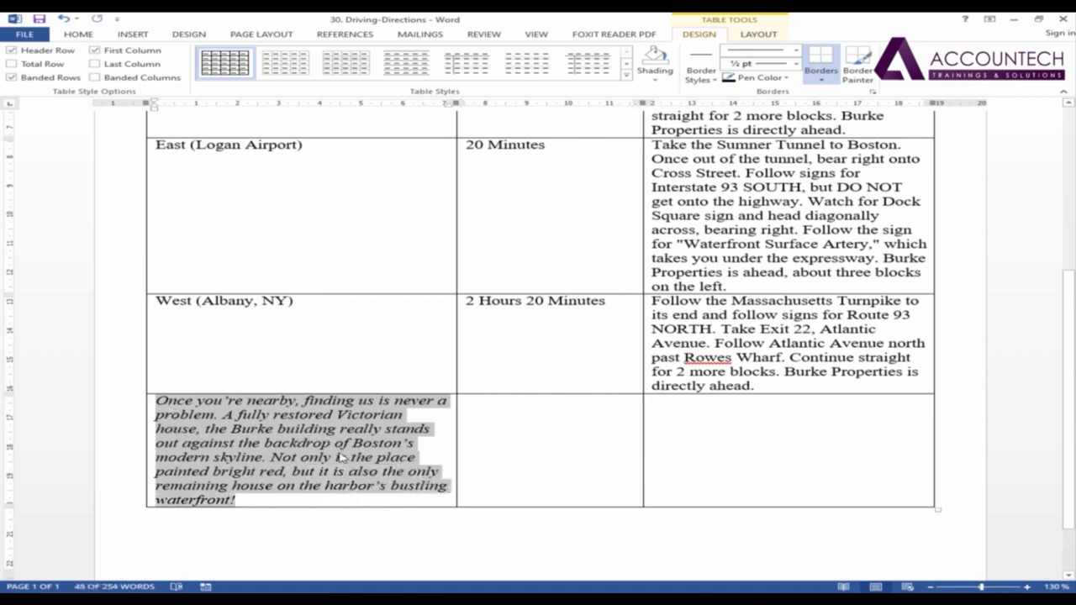
click(781, 446)
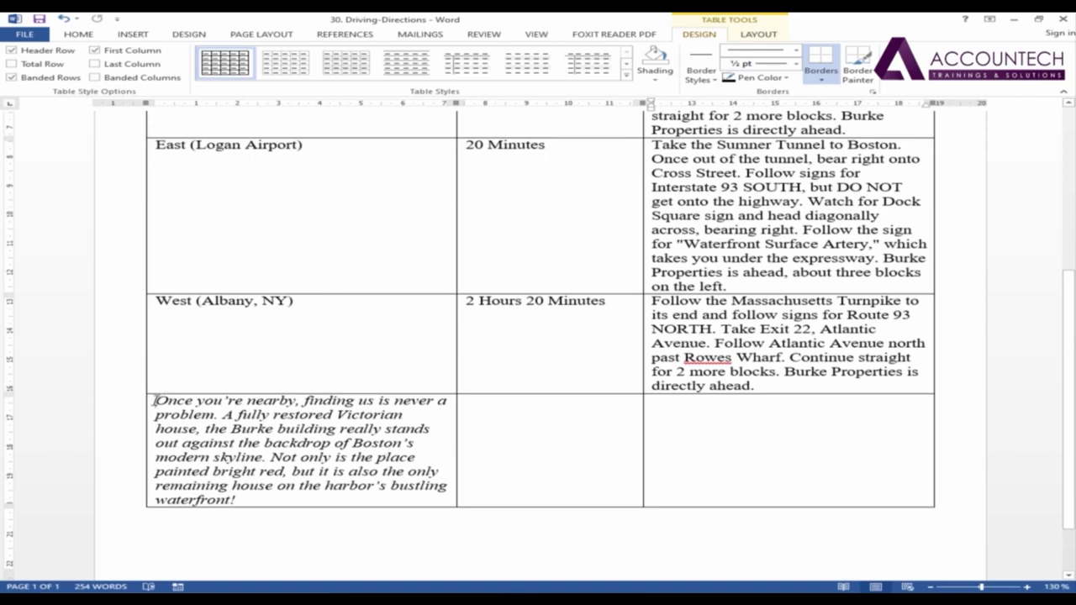
drag(155, 402, 798, 491)
click(1014, 18)
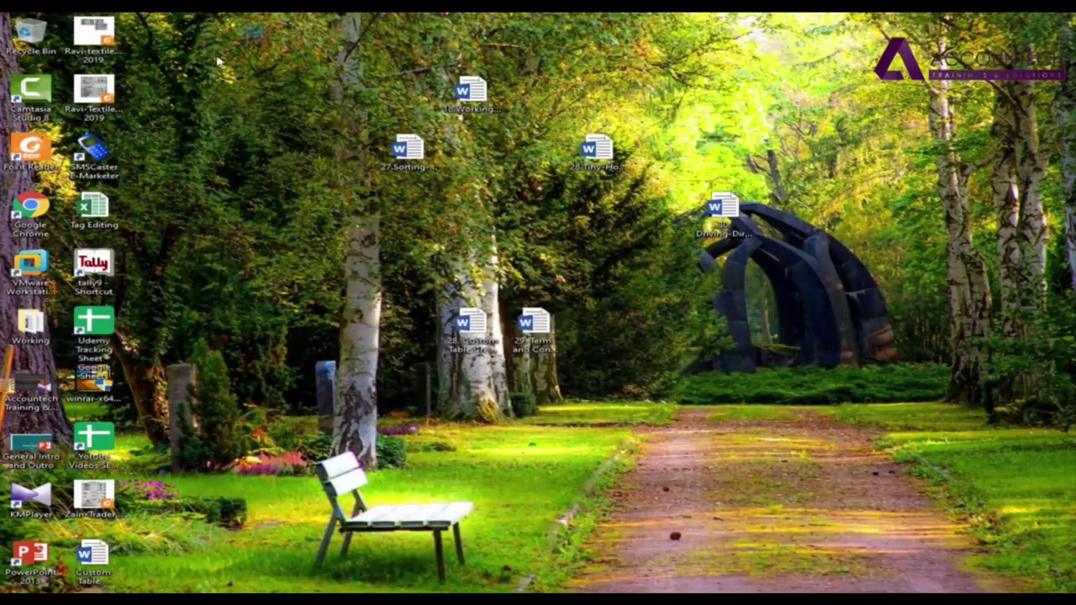
drag(262, 26, 125, 294)
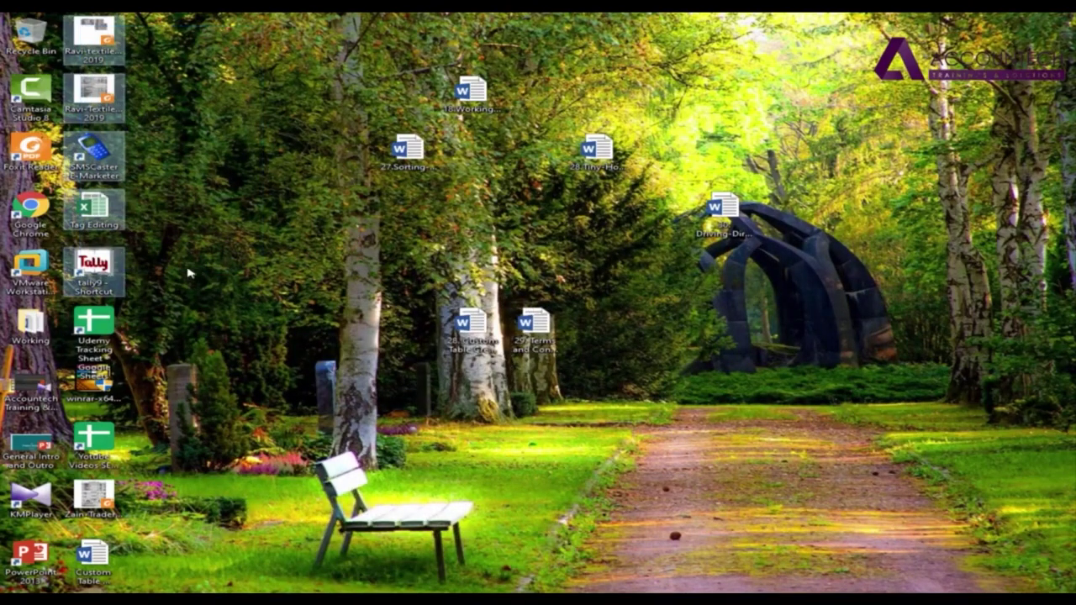
click(187, 272)
key(alt+Tab)
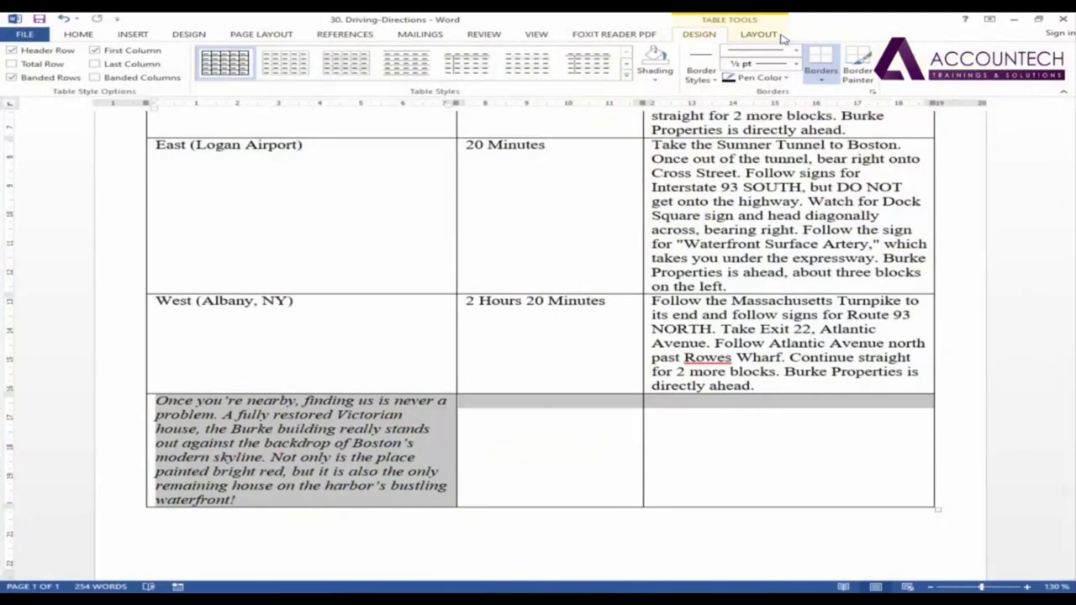
Merge the selected cells of the last row into one cell spanning the full table width.
click(780, 36)
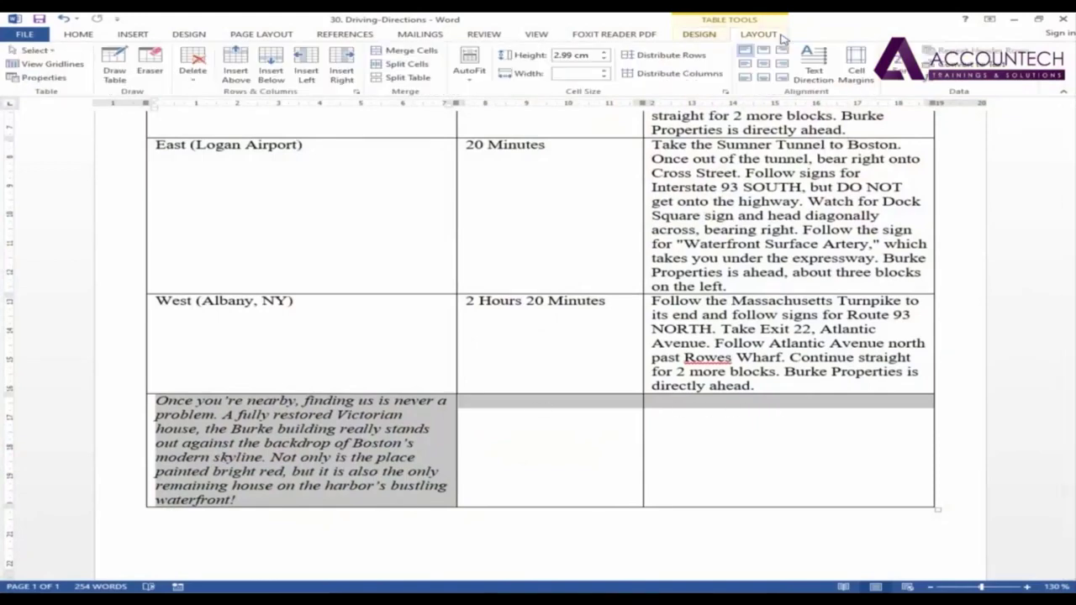
click(428, 56)
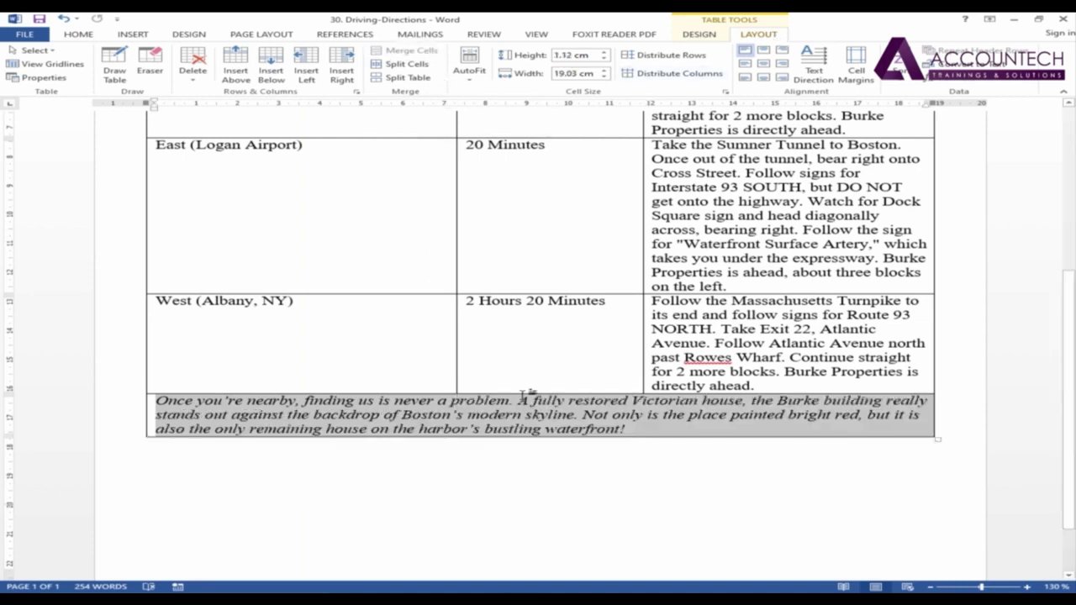
click(165, 418)
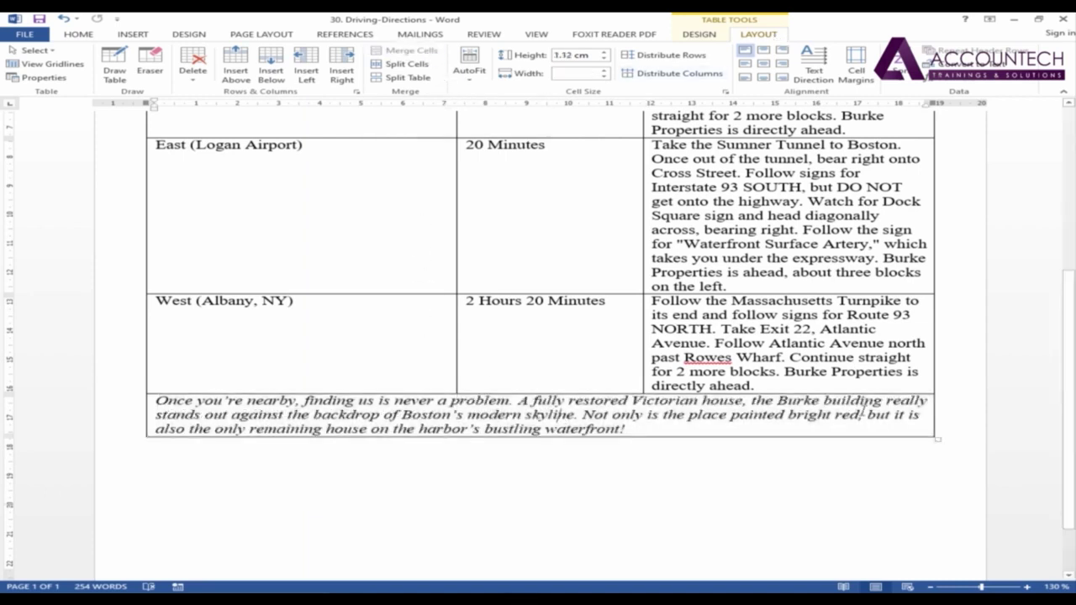